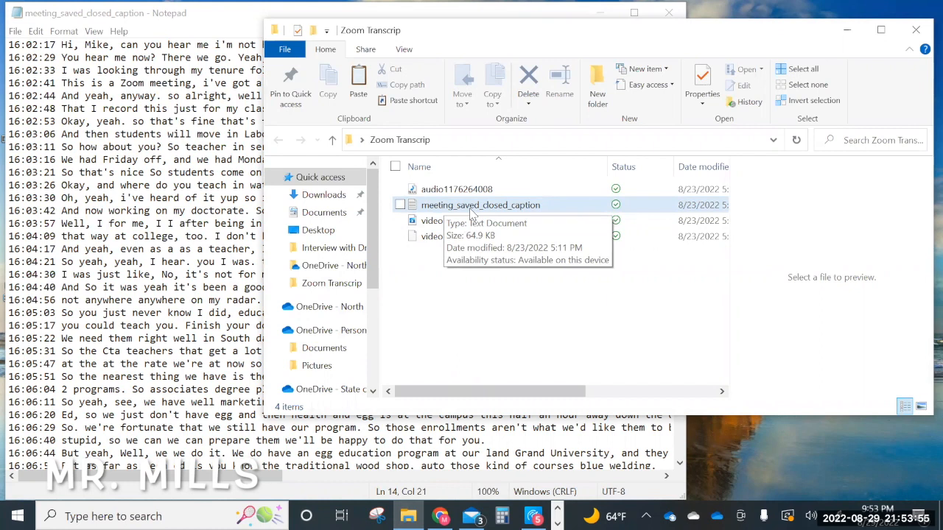
Examine the timestamps and text of the meeting_saved_closed_caption file in Notepad and the other recording files in the Zoom Transcrip folder
left_click(473, 210)
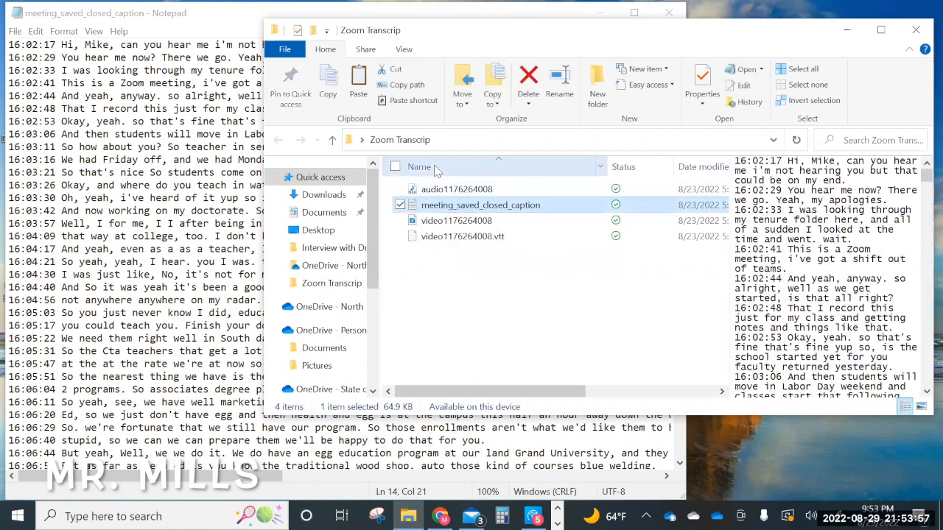
left_click(86, 224)
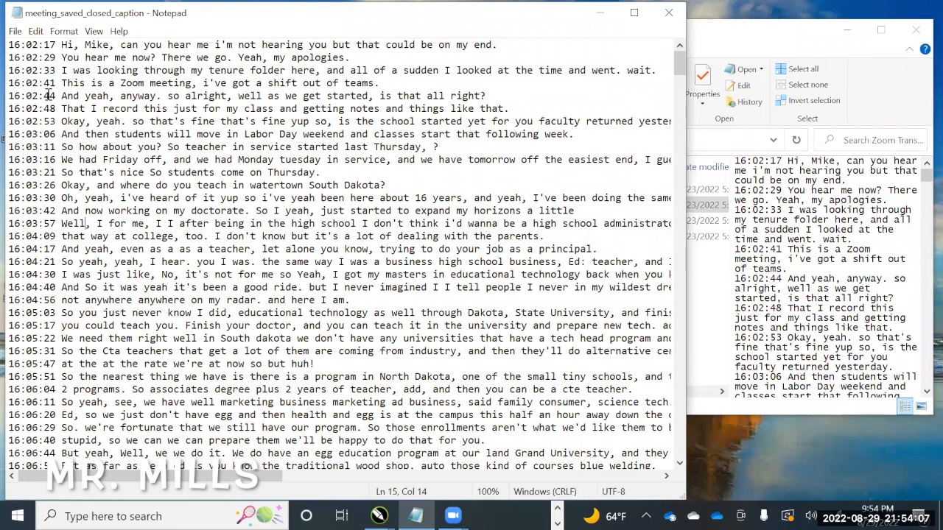
left_click_drag(39, 147, 39, 159)
left_click_drag(35, 127, 39, 147)
left_click_drag(486, 19, 711, 226)
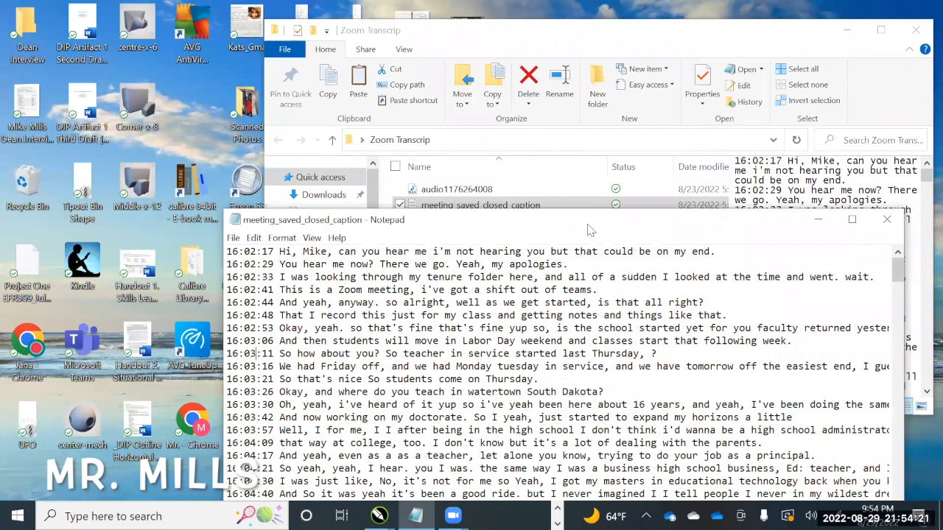
left_click_drag(484, 221, 221, 12)
left_click(714, 50)
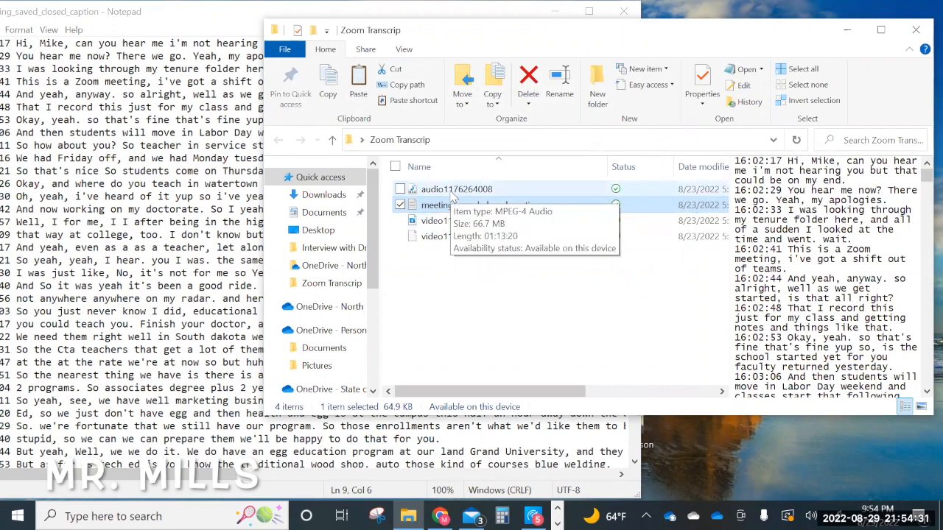
left_click(486, 341)
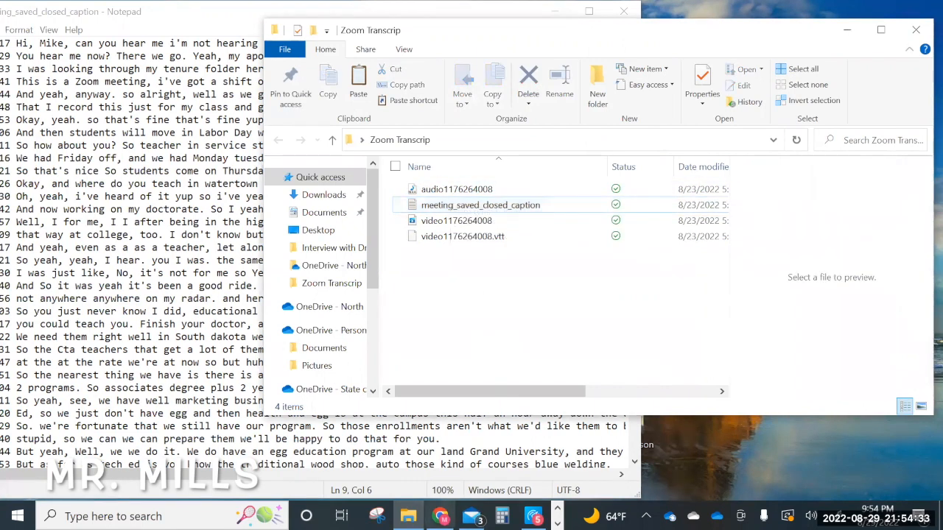
Switch to Chrome, reach Microsoft Office through the UND website's Email login, and create a new blank Word document
left_click(441, 517)
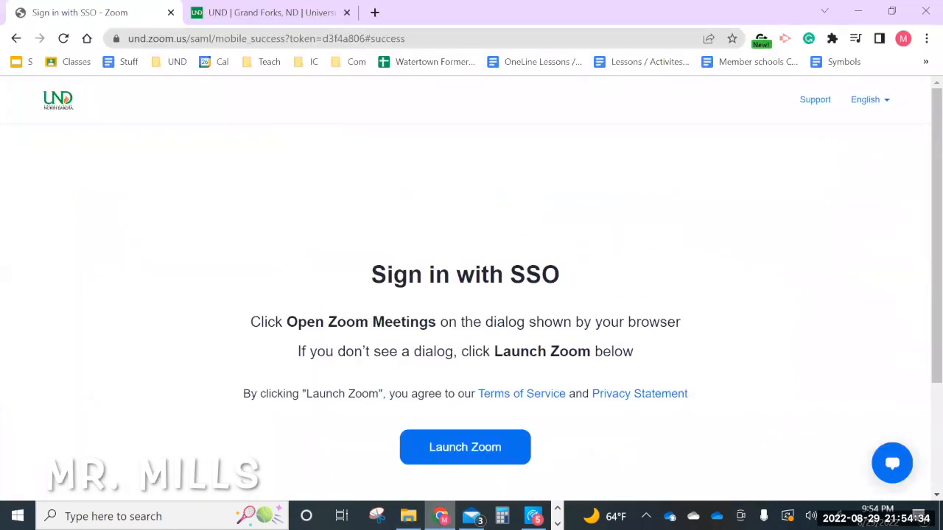
left_click(254, 13)
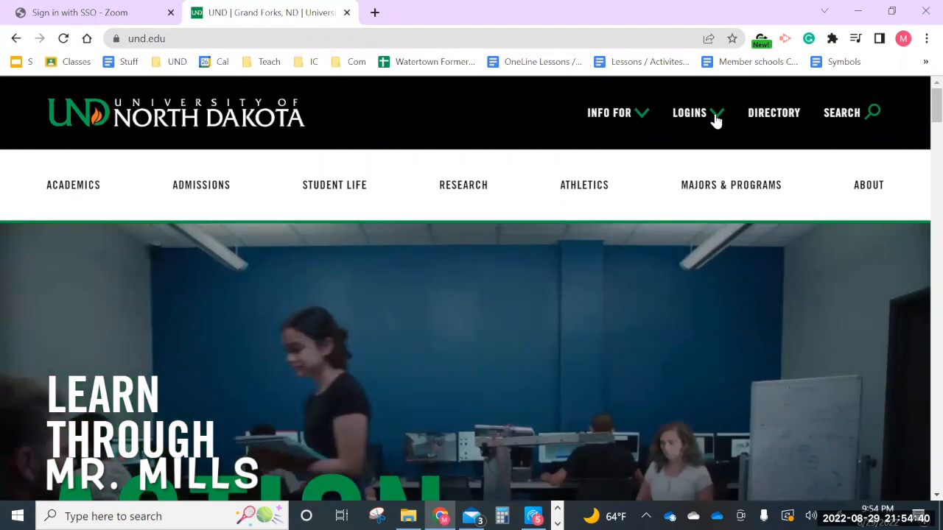
left_click(716, 118)
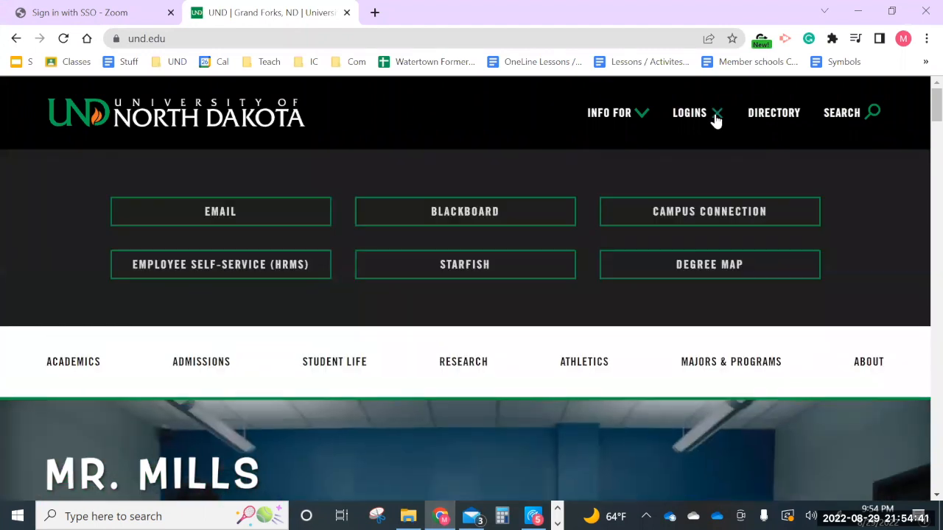
left_click(250, 212)
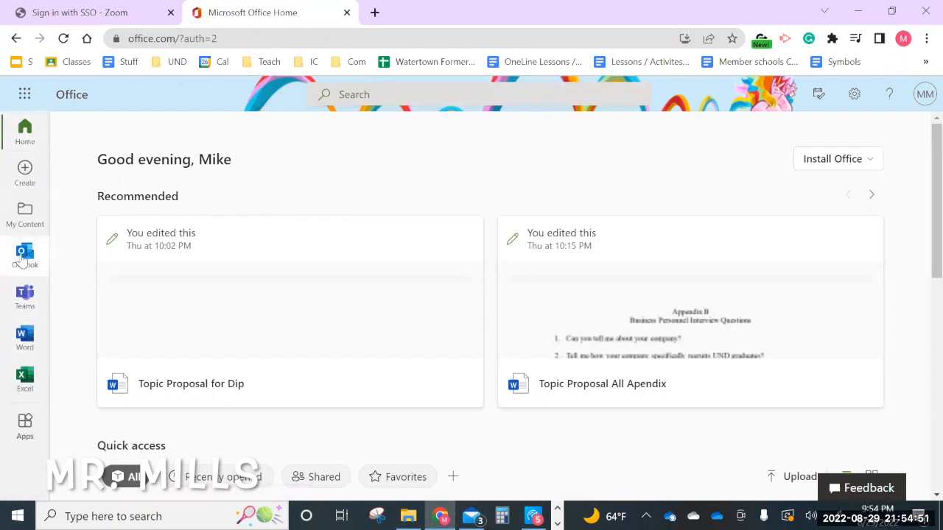
left_click(23, 339)
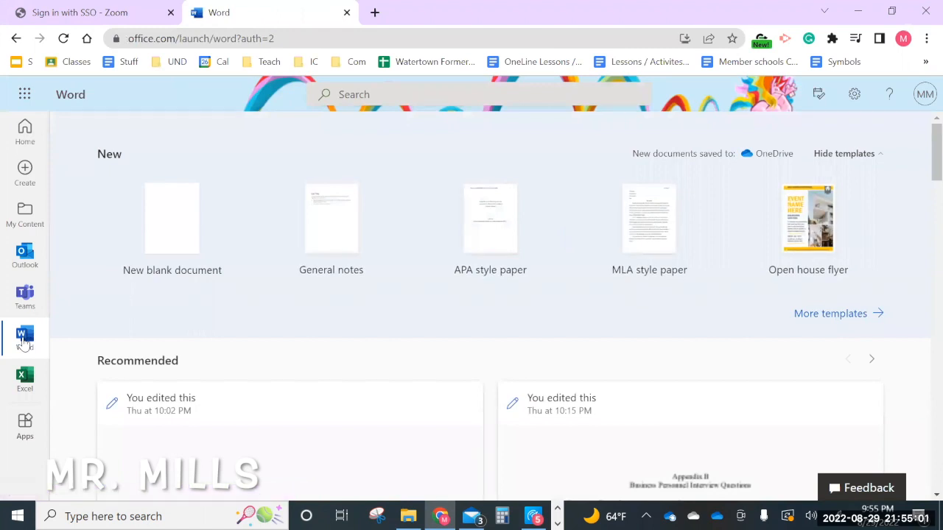
left_click(153, 228)
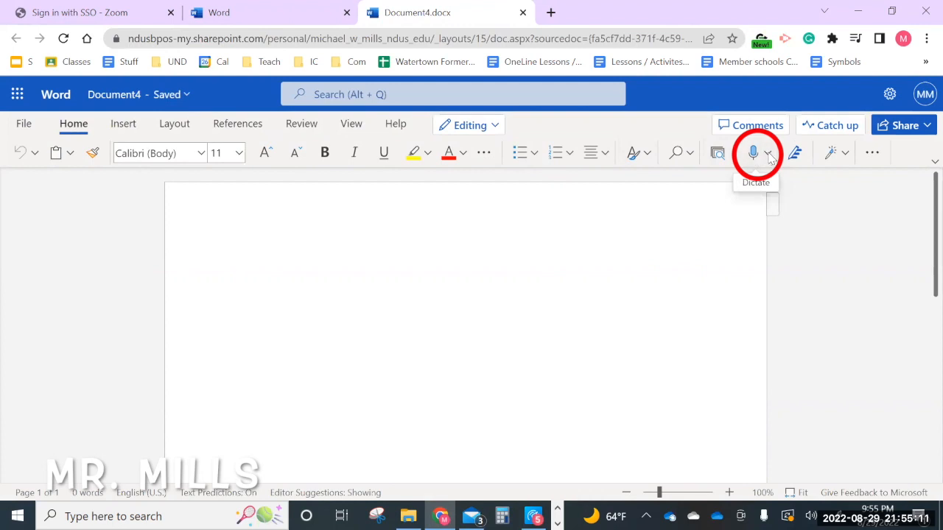
left_click(768, 153)
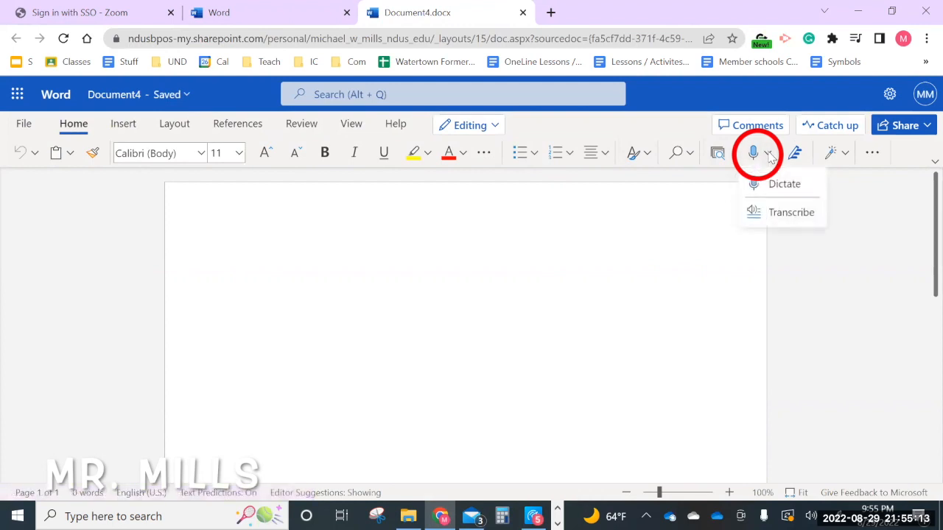
left_click(786, 214)
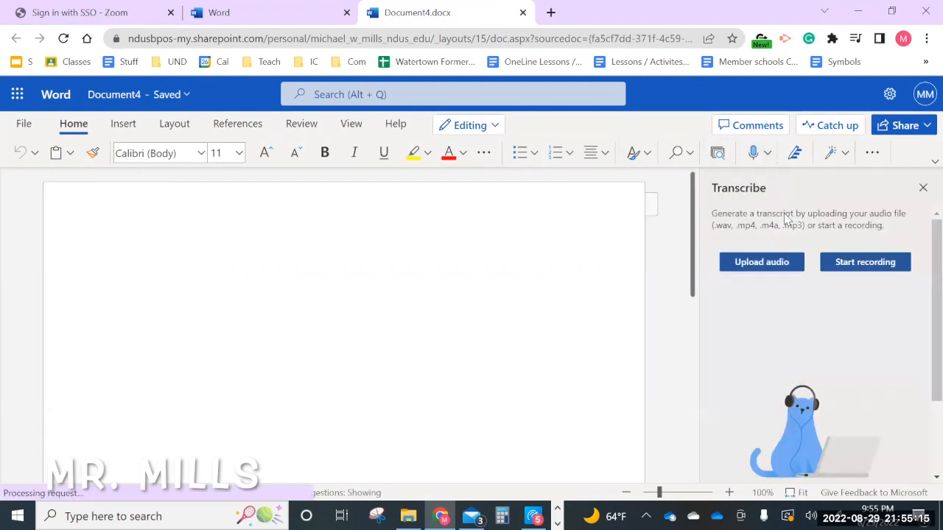
left_click(747, 263)
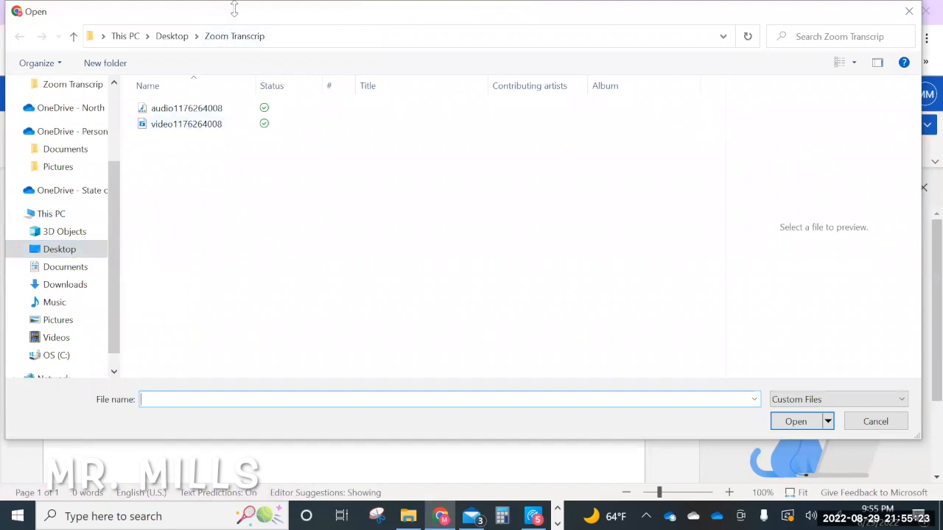
left_click(176, 122)
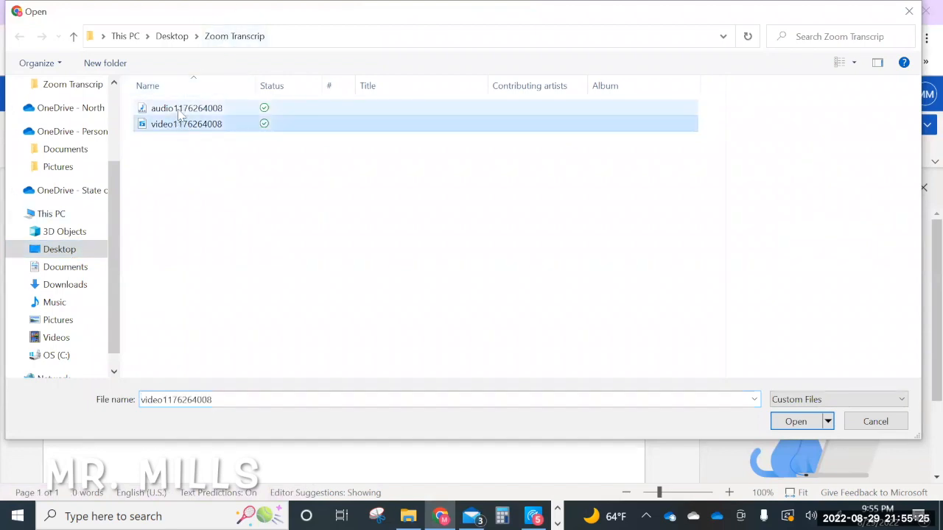
left_click(180, 110)
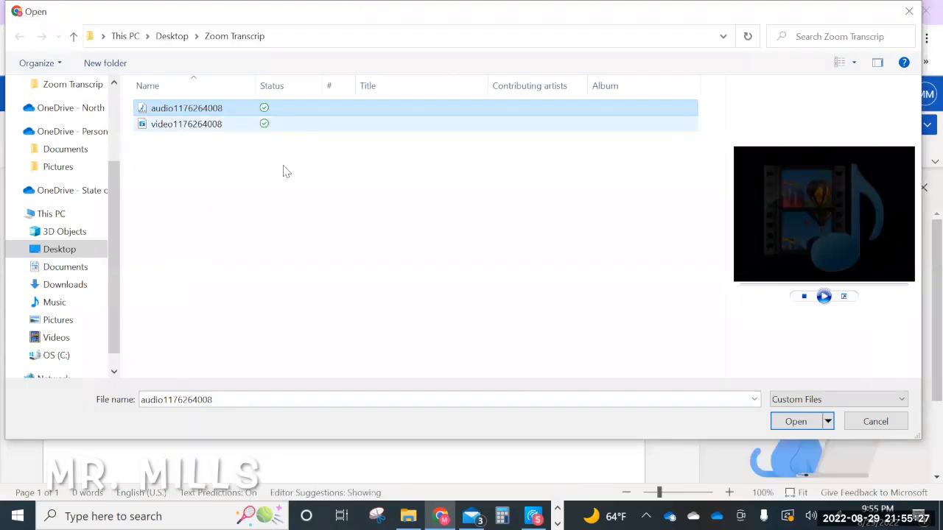
left_click(797, 423)
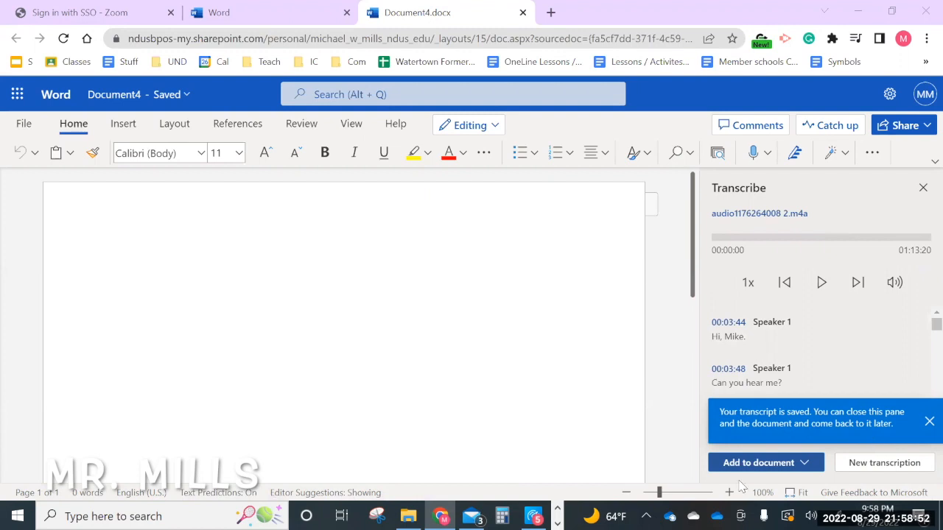
Add the generated transcript to the document with speakers
left_click(806, 464)
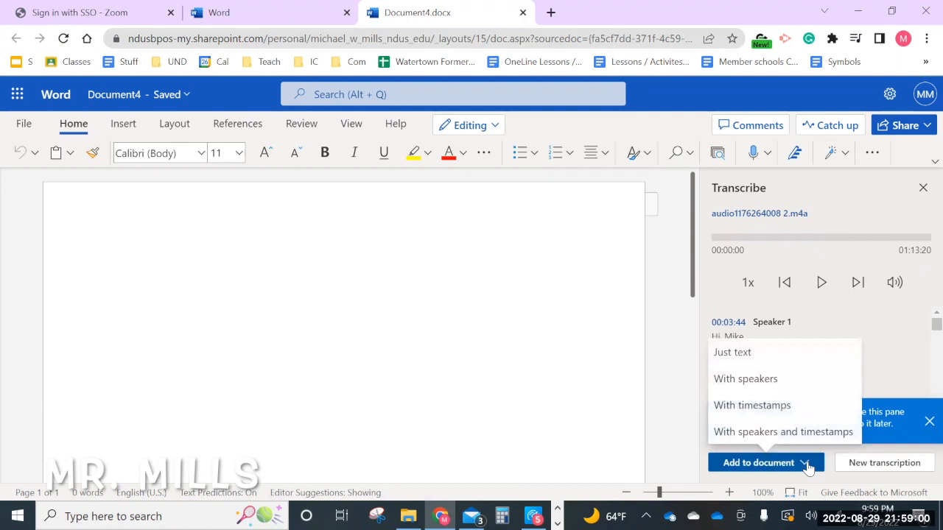
left_click(748, 386)
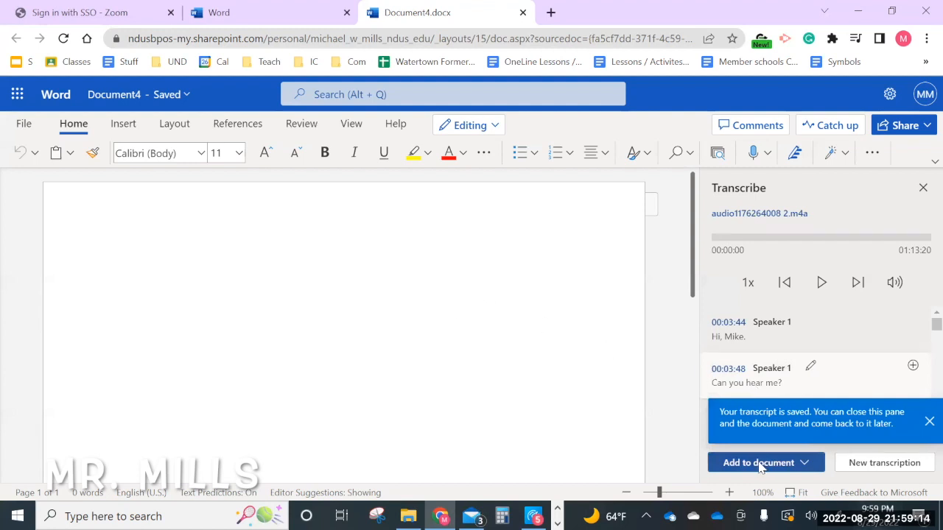
left_click(807, 463)
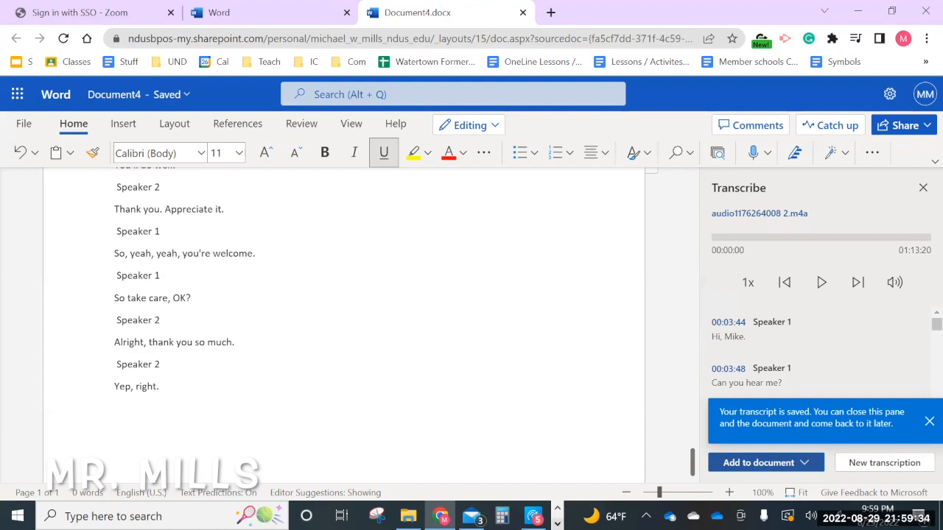
Switch to Notepad to examine the Zoom closed caption file in a maximized window, and close the file
left_click(558, 524)
left_click(417, 516)
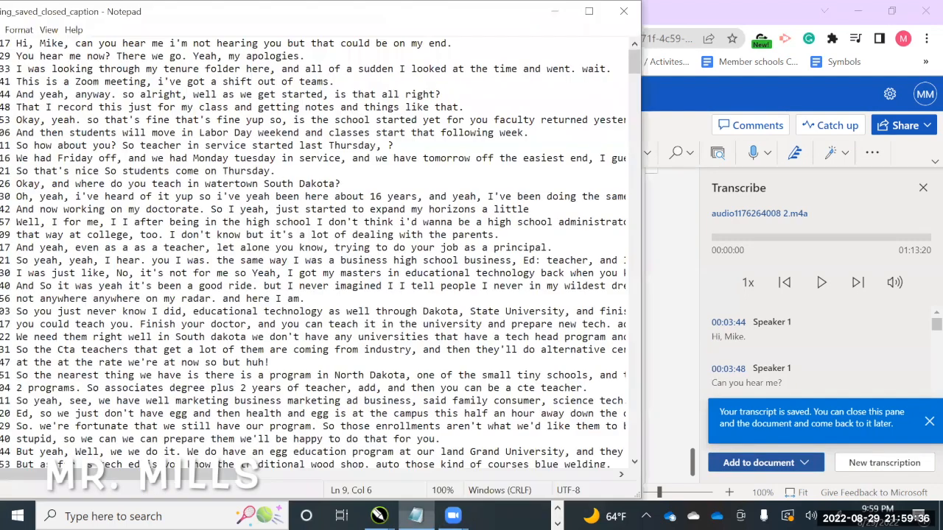
left_click(146, 299)
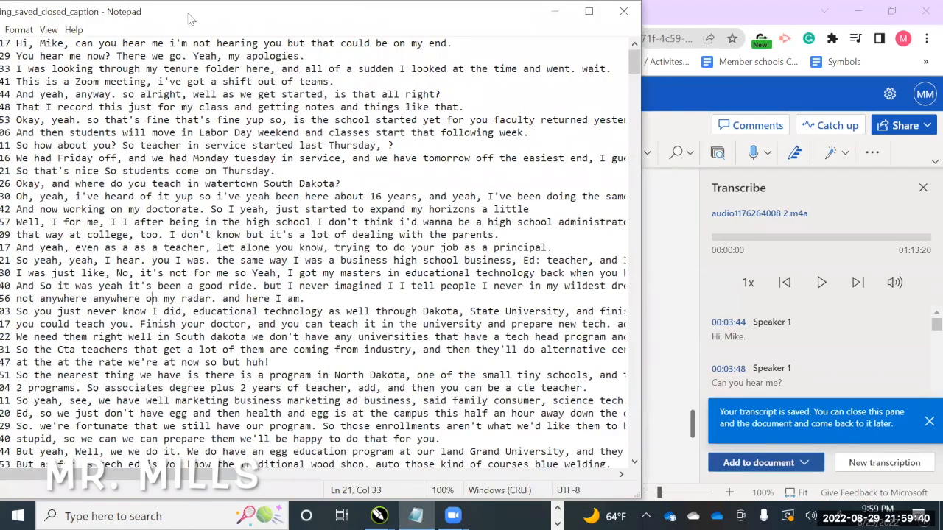
left_click_drag(189, 18, 229, 12)
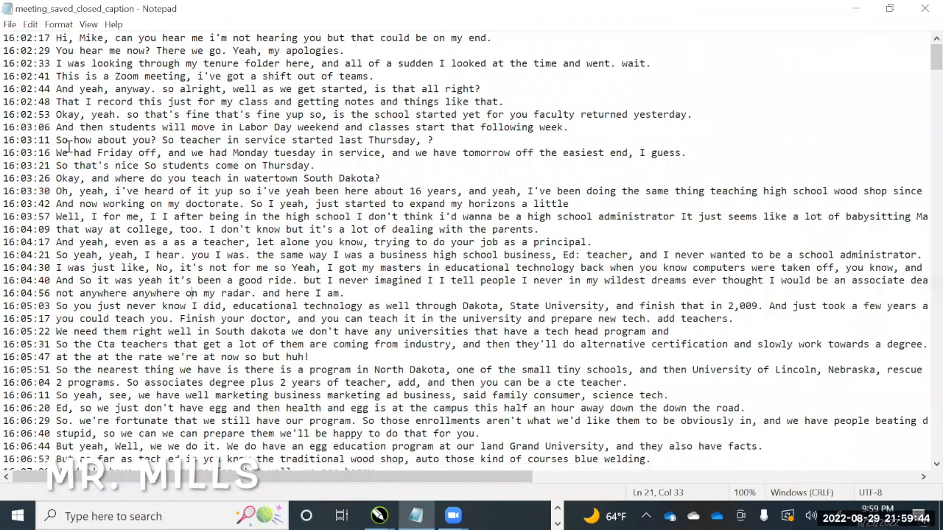
left_click(923, 9)
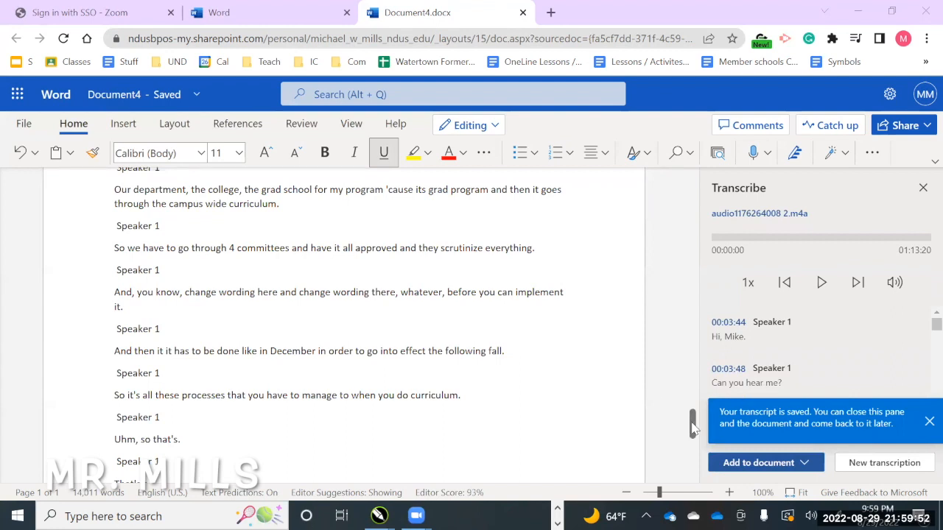
Delete the "Speaker 1" label above "Finish your doctorate." and join that sentence to "You could teach you."
left_click_drag(693, 426, 682, 177)
scroll(148, 302, "up", 5)
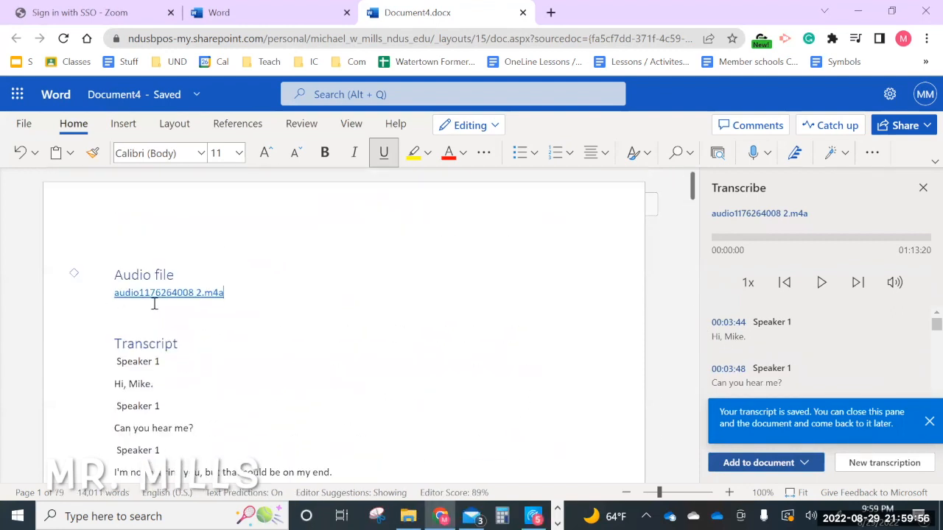
left_click_drag(693, 186, 696, 206)
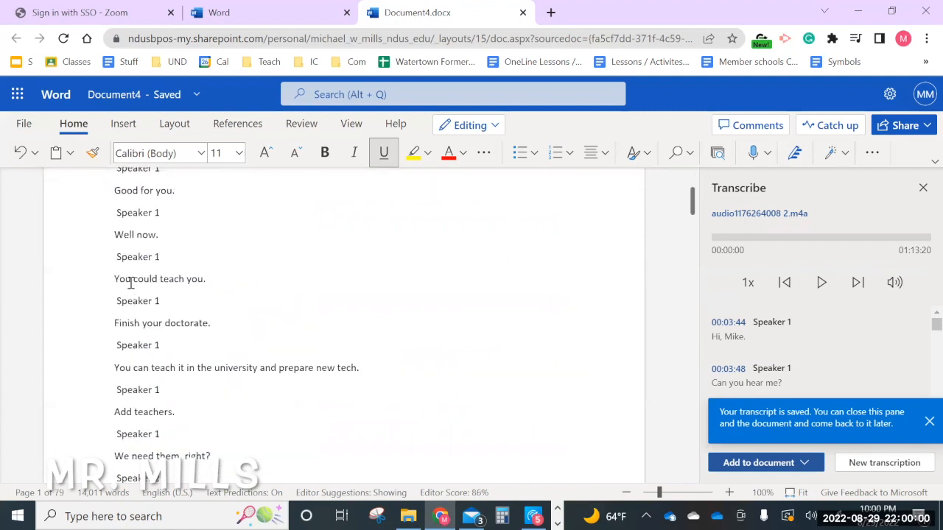
left_click(112, 302)
key("BackSpace")
key("BackSpace")
key("BackSpace")
key("BackSpace")
key("BackSpace")
key("BackSpace")
key("BackSpace")
key("BackSpace")
key("BackSpace")
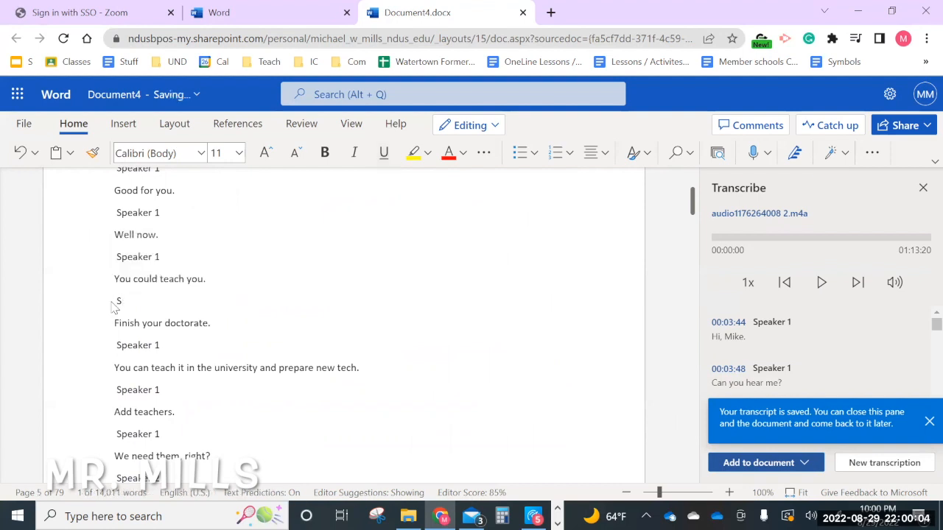
key("BackSpace")
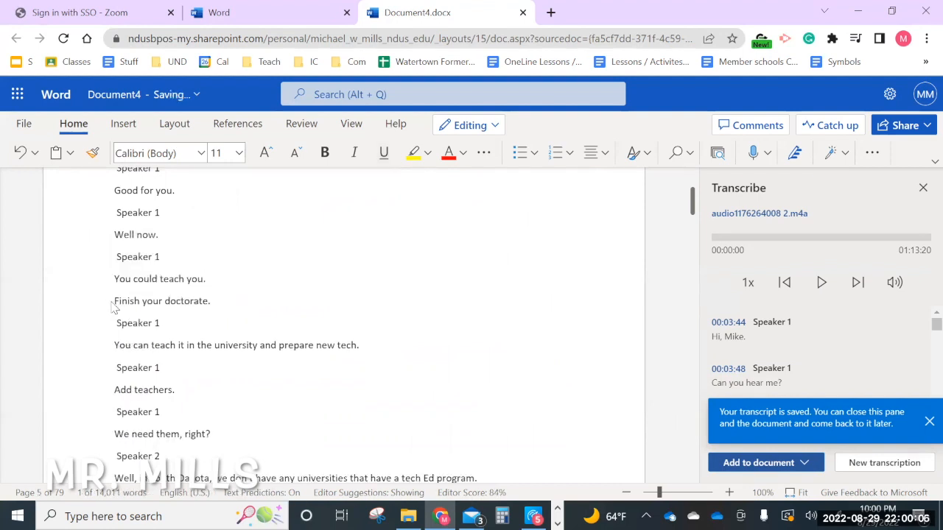
key("Delete")
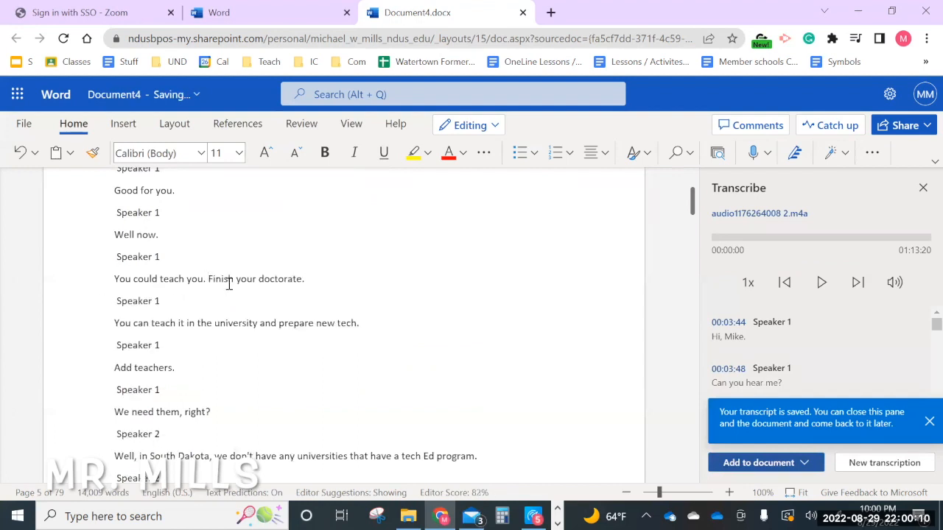
Remove the "Speaker 1" label before "You can teach it in the university and prepare new tech." and merge that sentence into the preceding paragraph
left_click(162, 300)
left_click(76, 309)
key("Delete")
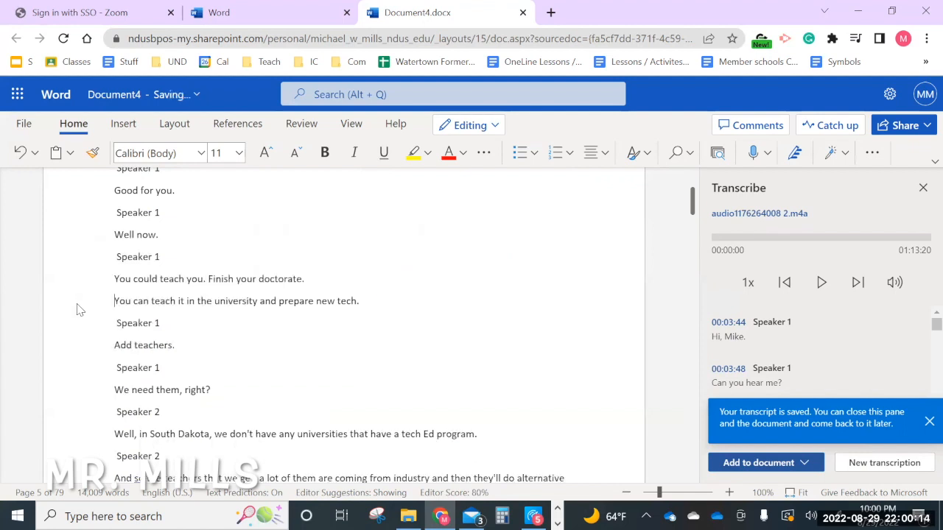
key("BackSpace")
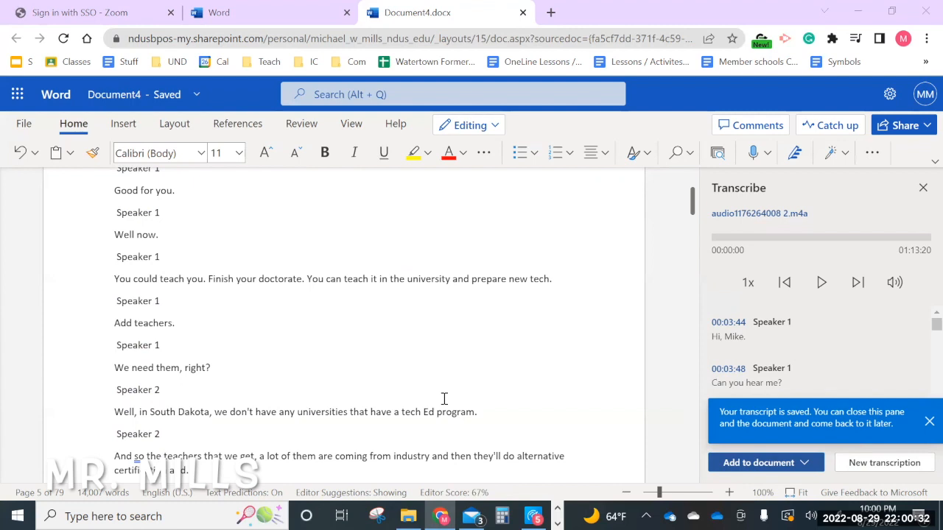
Add the transcript to the document with speakers and timestamps, and look through the inserted text
left_click(803, 464)
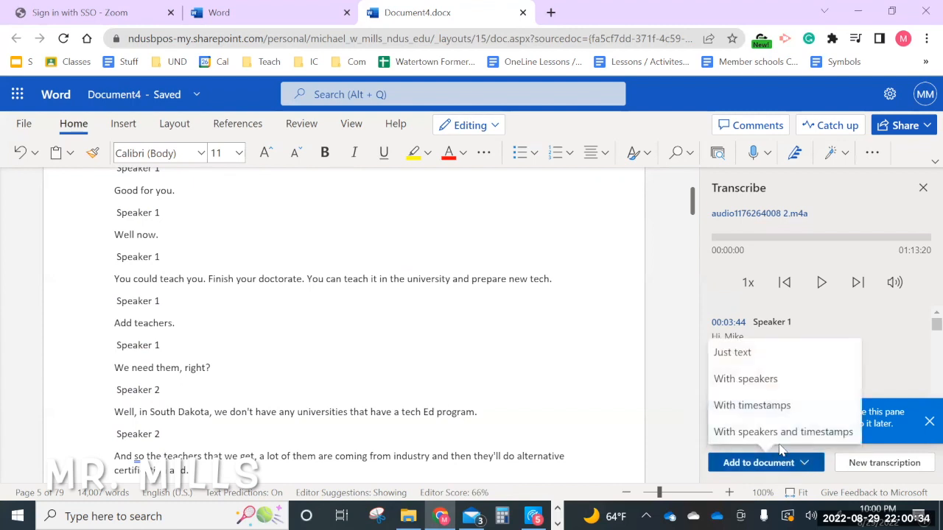
left_click(758, 433)
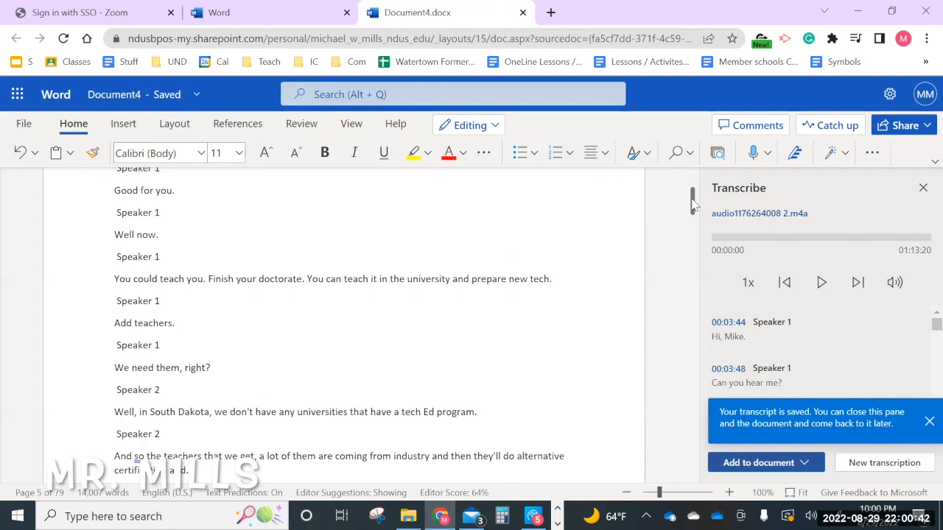
left_click_drag(692, 204, 693, 333)
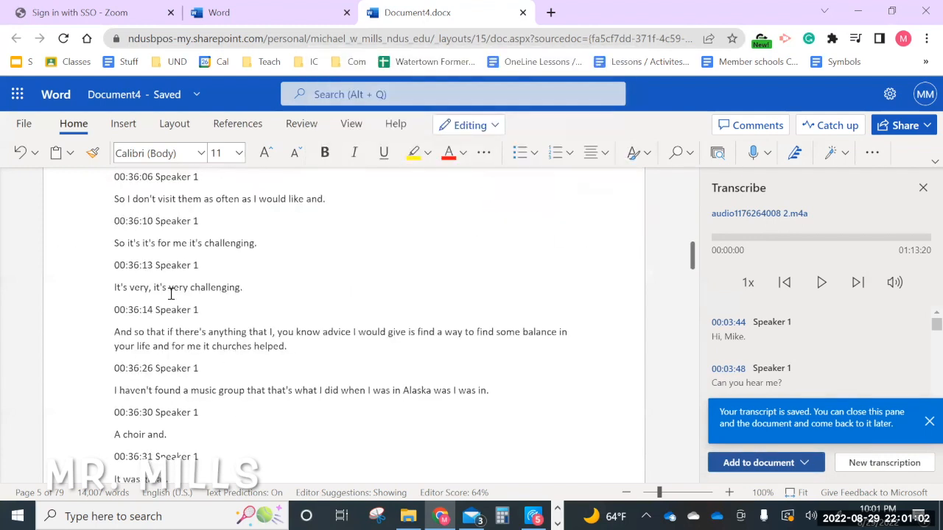
scroll(234, 303, "down", 1)
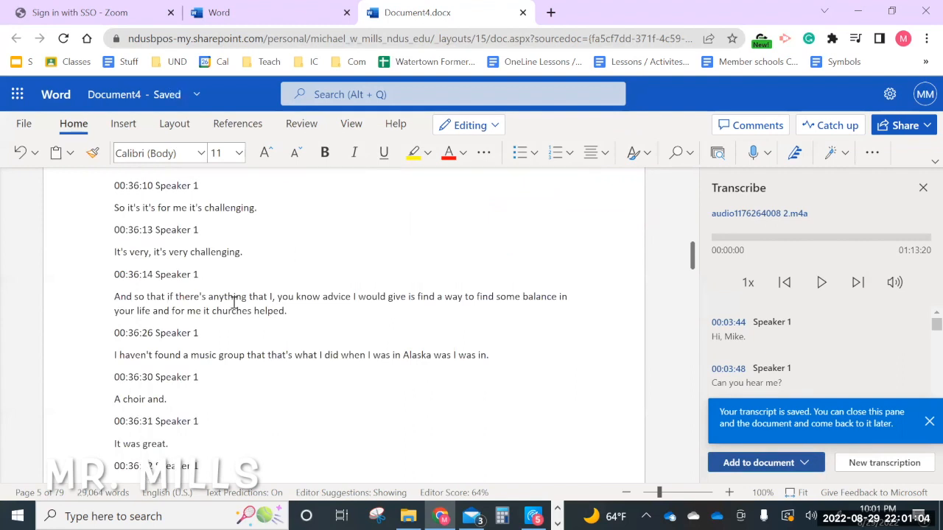